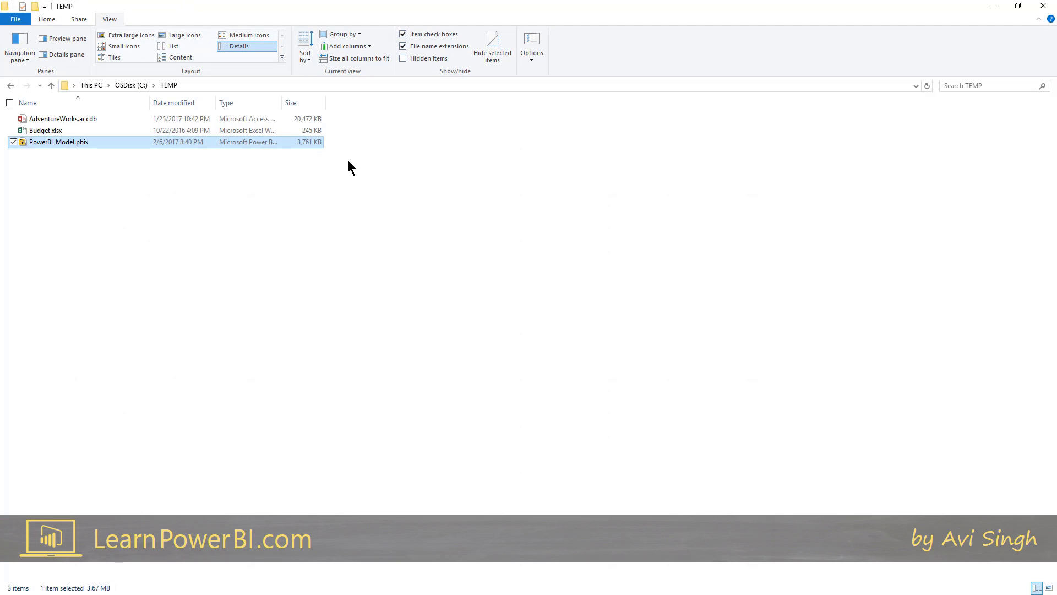
# Record the PowerBI_Model.pbix size, 3,761 KB, in a Notepad note
pyautogui.click(197, 220)
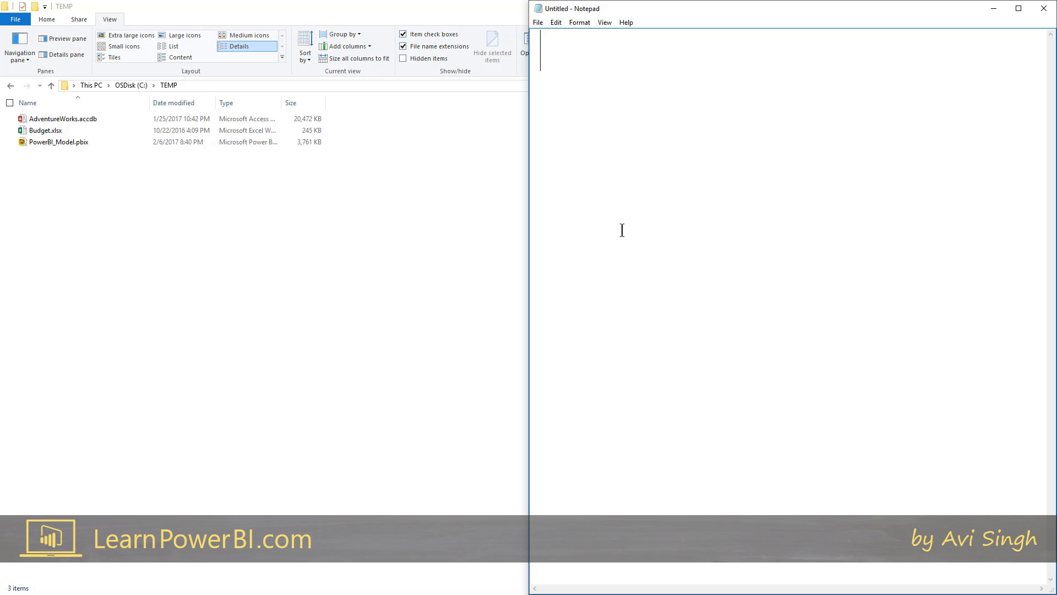
pyautogui.write('3,761 K')
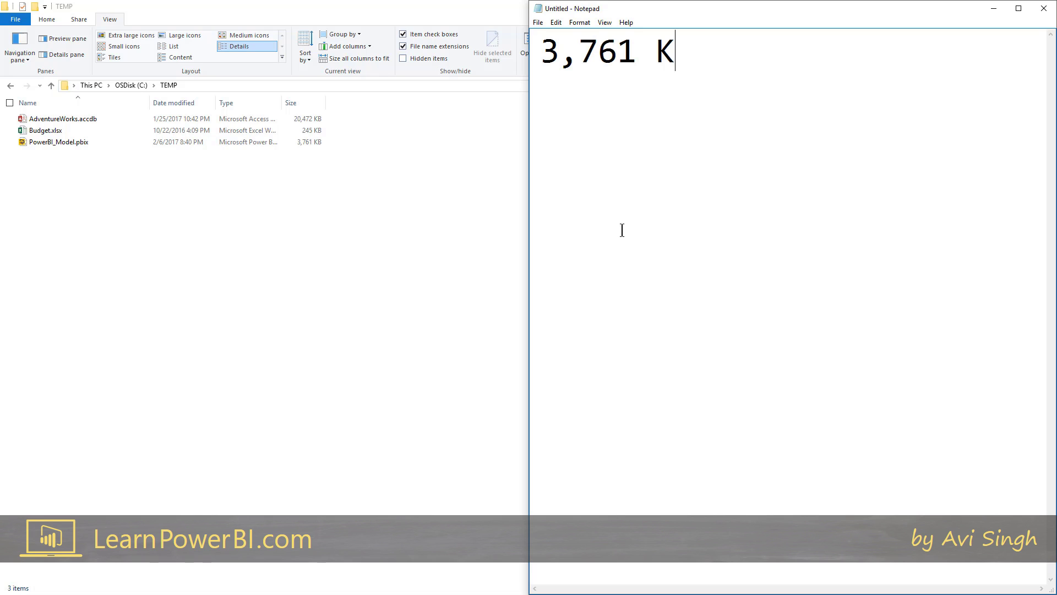
pyautogui.write('B')
pyautogui.click(512, 132)
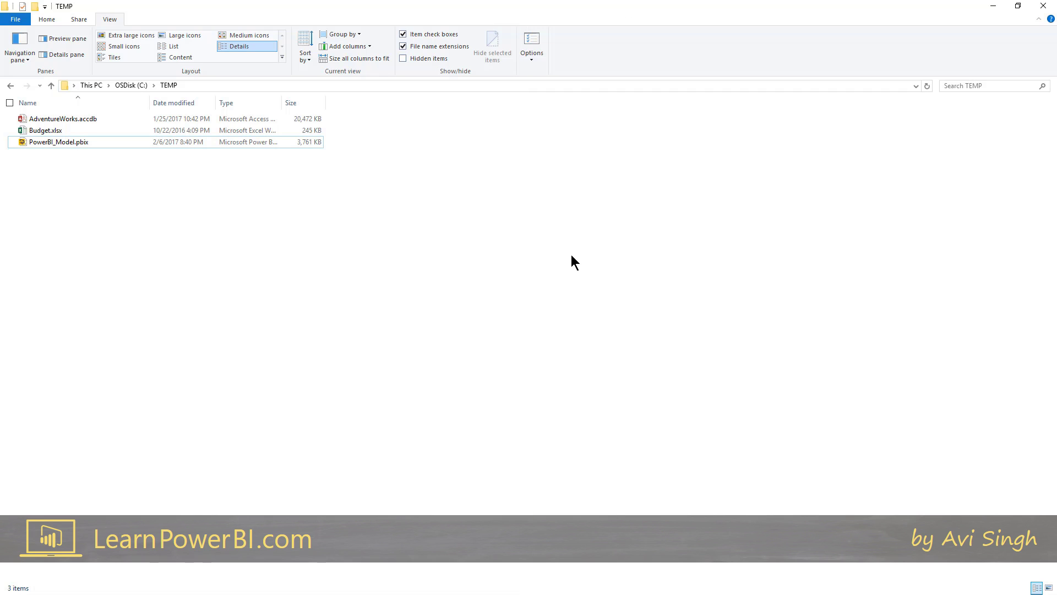
pyautogui.hotkey('alt', 'Tab')
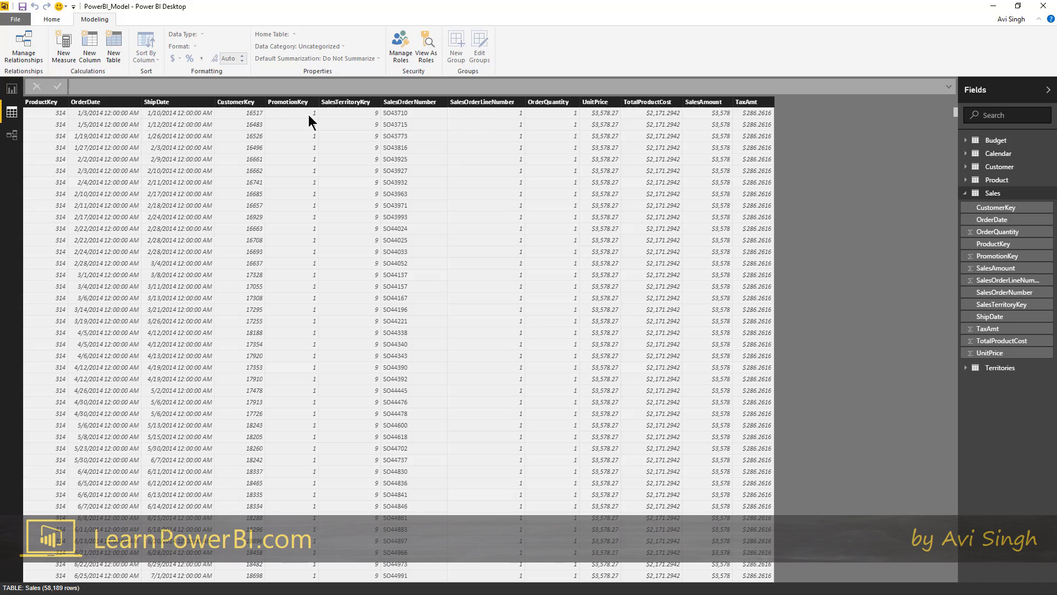
# Create a new calculated column in the Sales table, ready for its formula
pyautogui.click(89, 55)
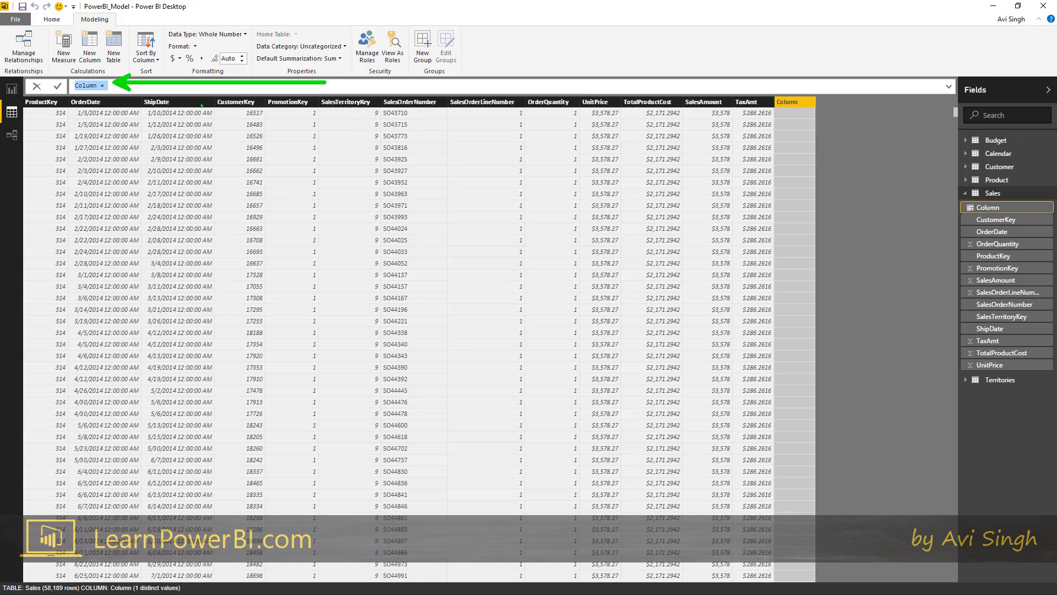
pyautogui.click(160, 85)
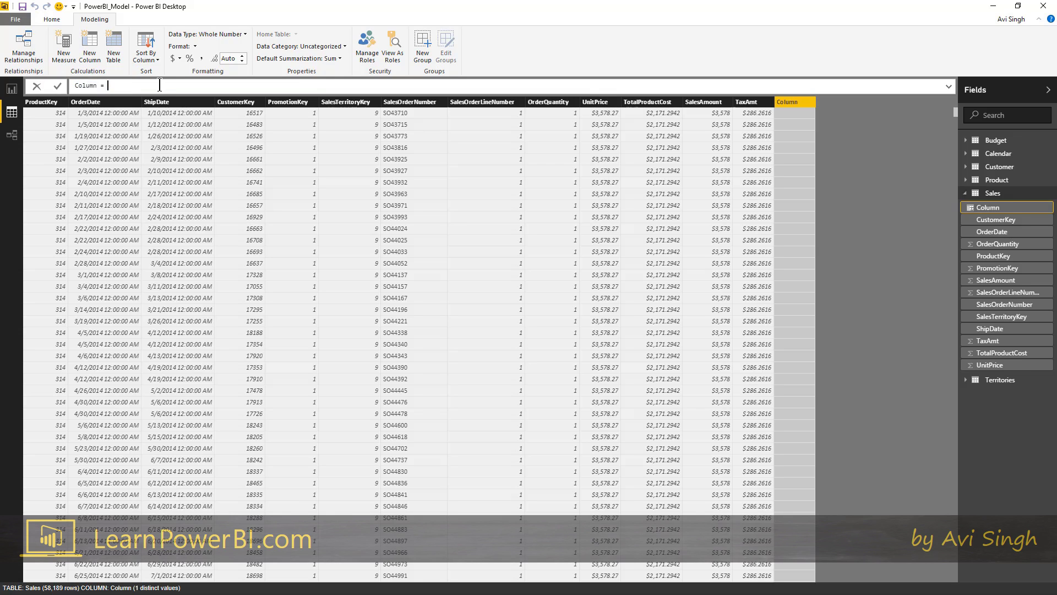
# Name the new column TotalSalesAmount and begin its formula with Sales[SalesAmount]
pyautogui.doubleClick(160, 85)
pyautogui.write('TotalSa')
pyautogui.write('lesAmo')
pyautogui.write('unt')
pyautogui.press('Delete')
pyautogui.press('Delete')
pyautogui.write('SalesAm')
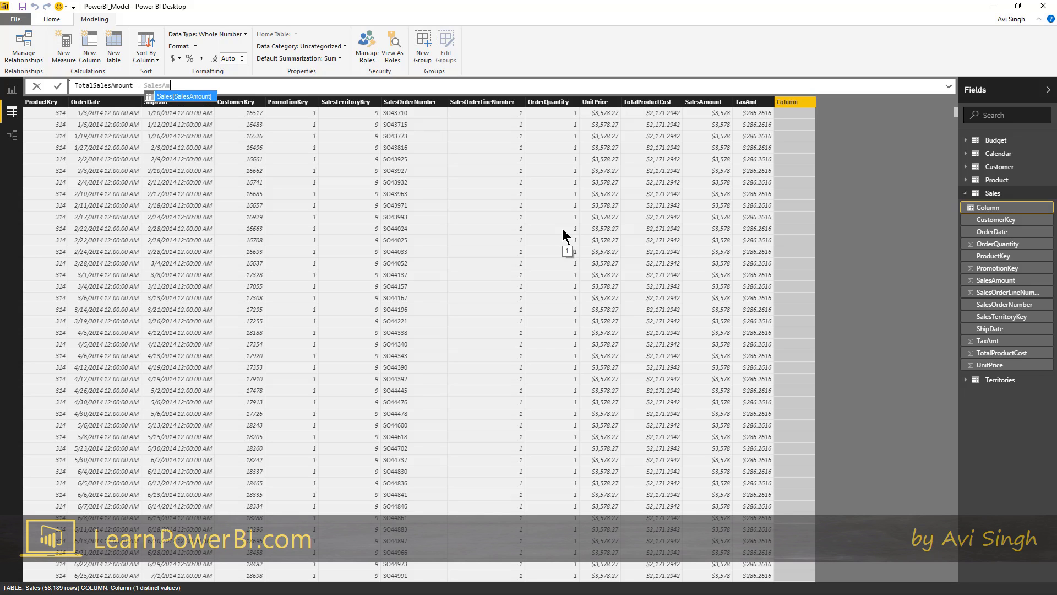
pyautogui.press('Tab')
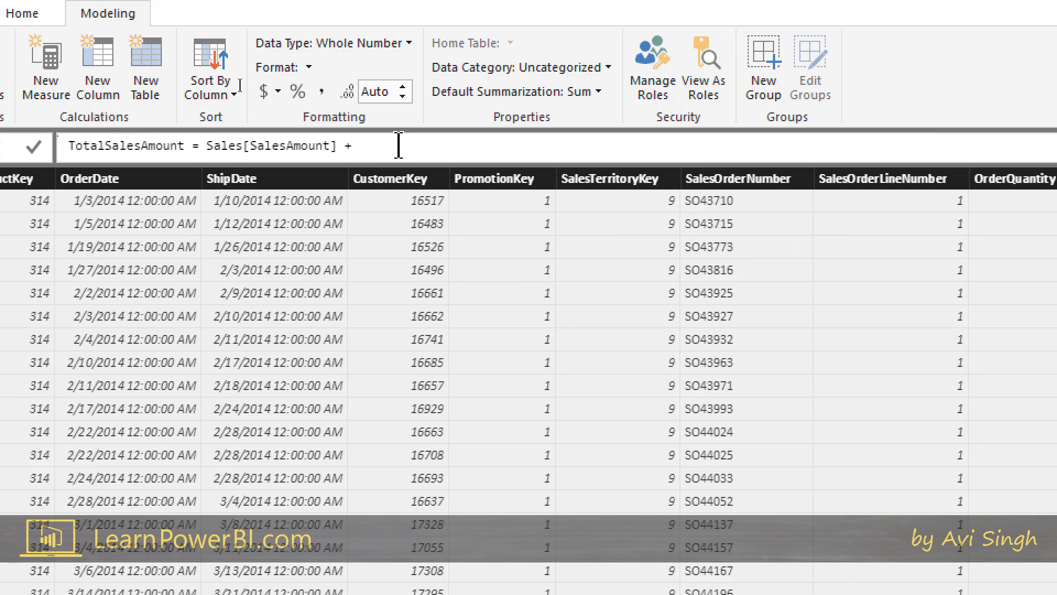
# Complete and commit the formula as Sales[SalesAmount] + Sales[TaxAmt]
pyautogui.hotkey('ctrl', 'shift', 'Left')
pyautogui.hotkey('ctrl', 'shift', 'Left')
pyautogui.hotkey('ctrl', 'shift', 'Left')
pyautogui.press('BackSpace')
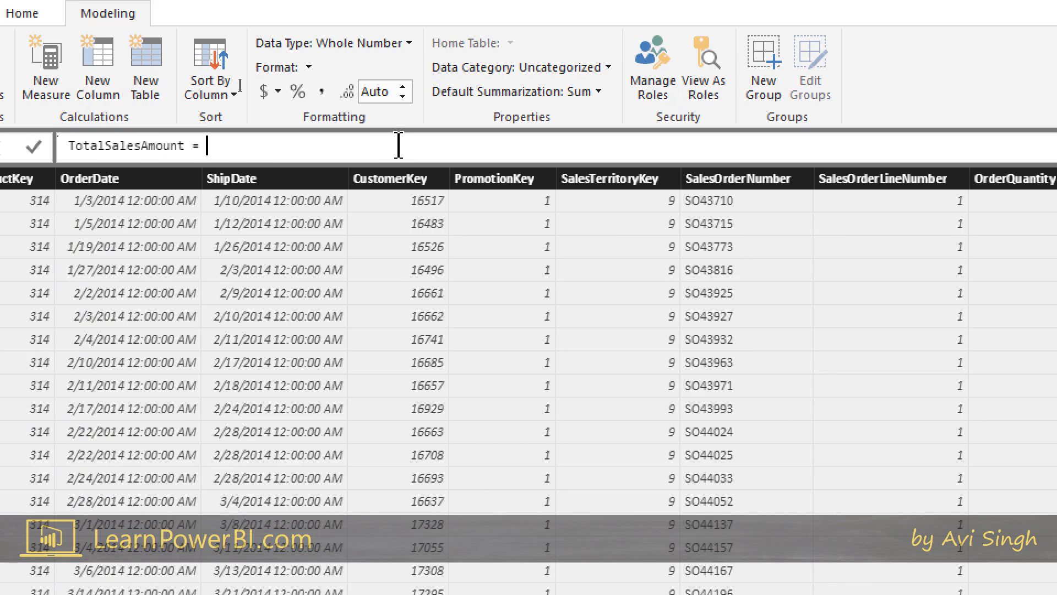
pyautogui.write('Sa')
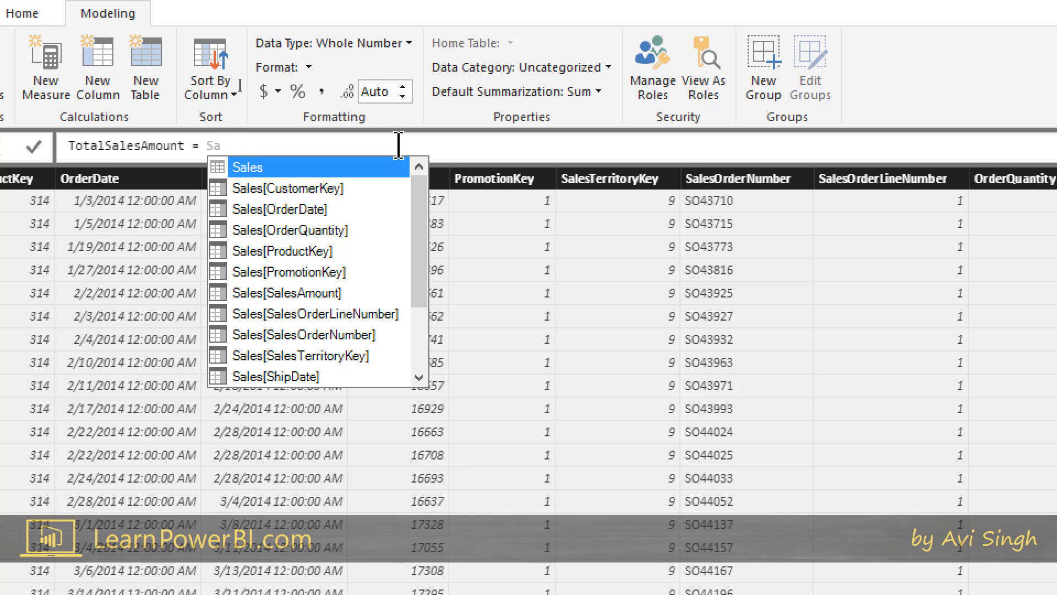
pyautogui.write('lesA')
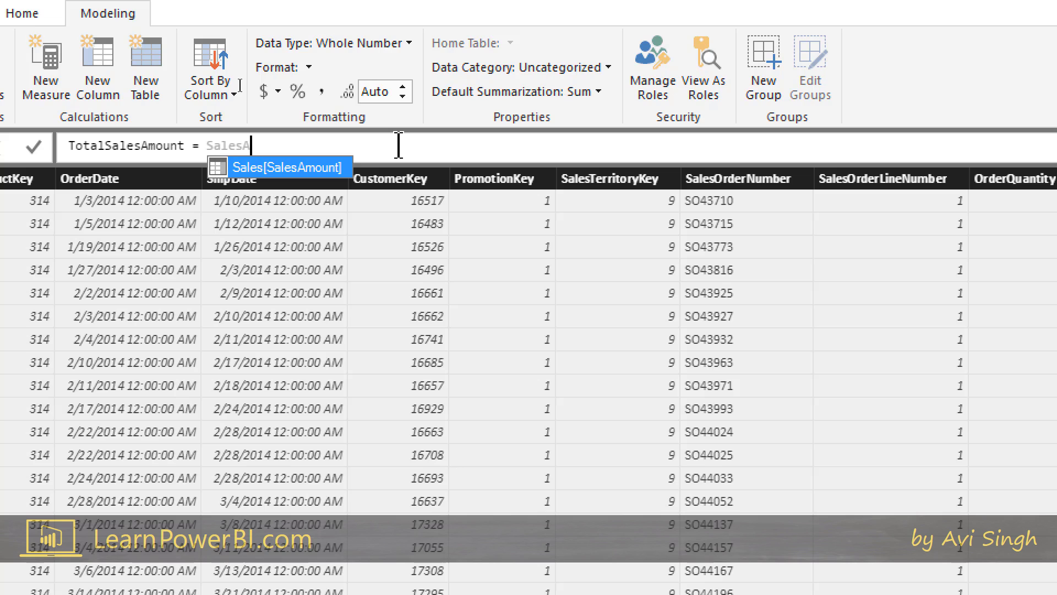
pyautogui.press('Tab')
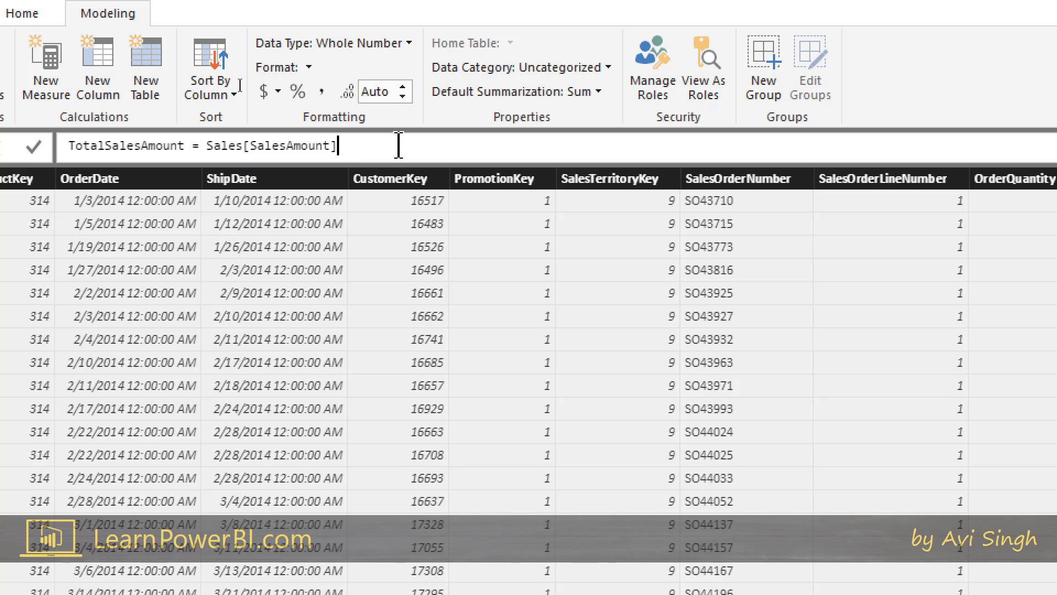
pyautogui.write(' + ')
pyautogui.write('Tax')
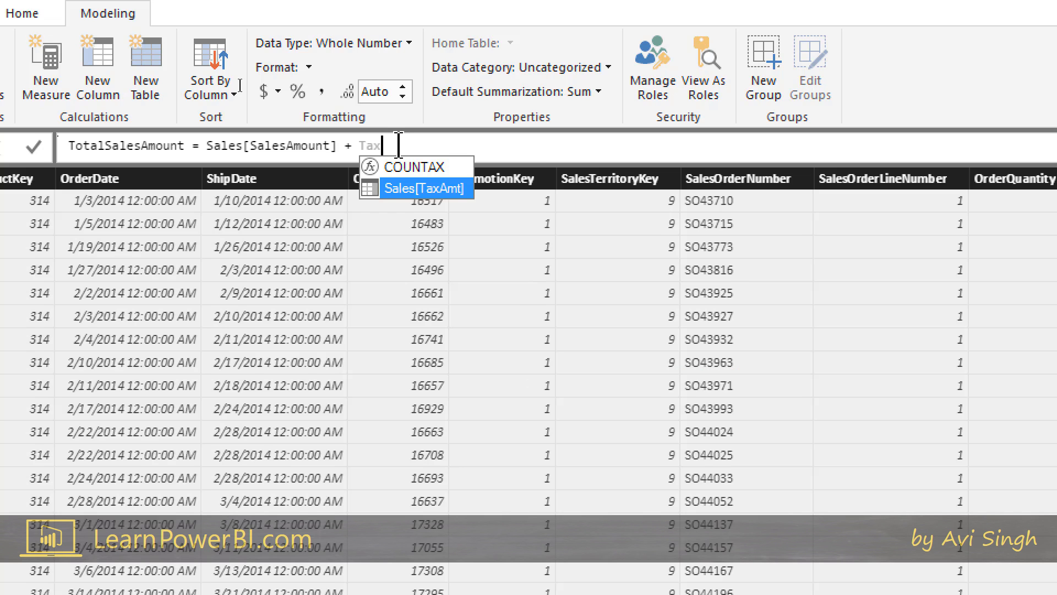
pyautogui.write('a')
pyautogui.press('Tab')
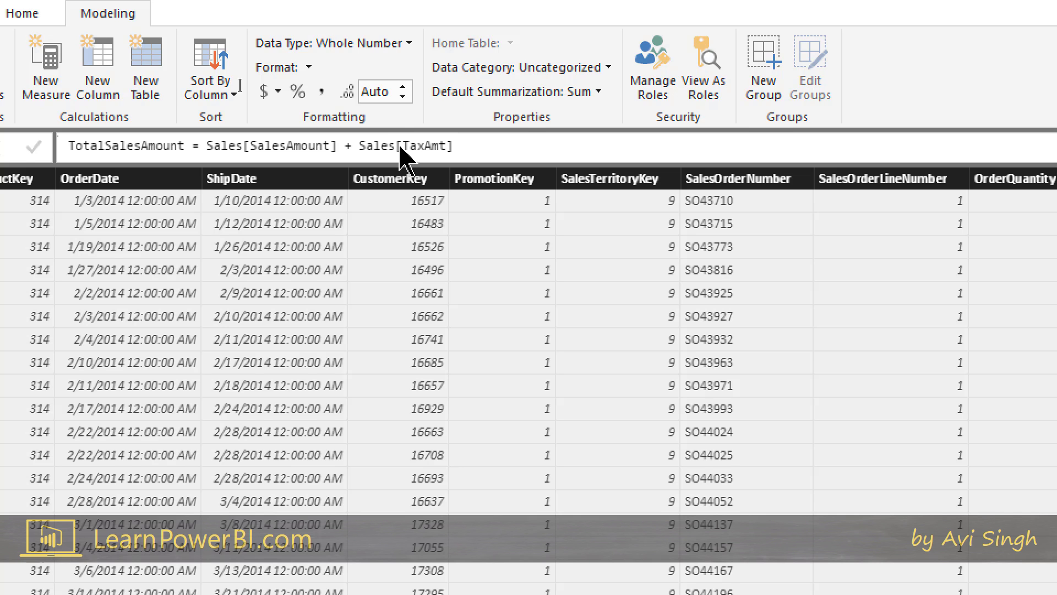
pyautogui.press('Return')
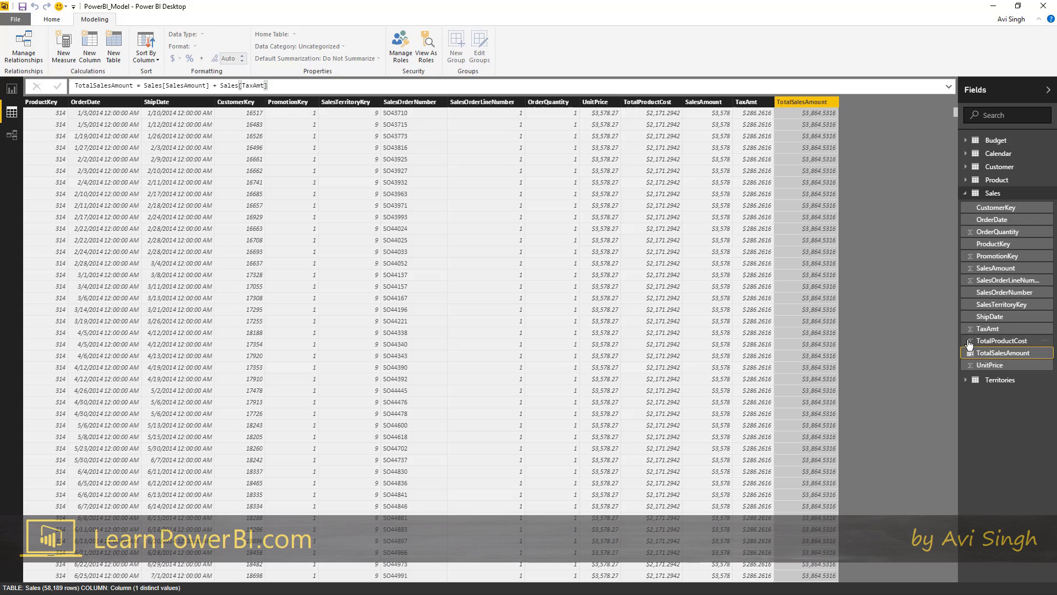
# Format the TotalSalesAmount column with 0 decimal places
pyautogui.click(1001, 341)
pyautogui.click(997, 354)
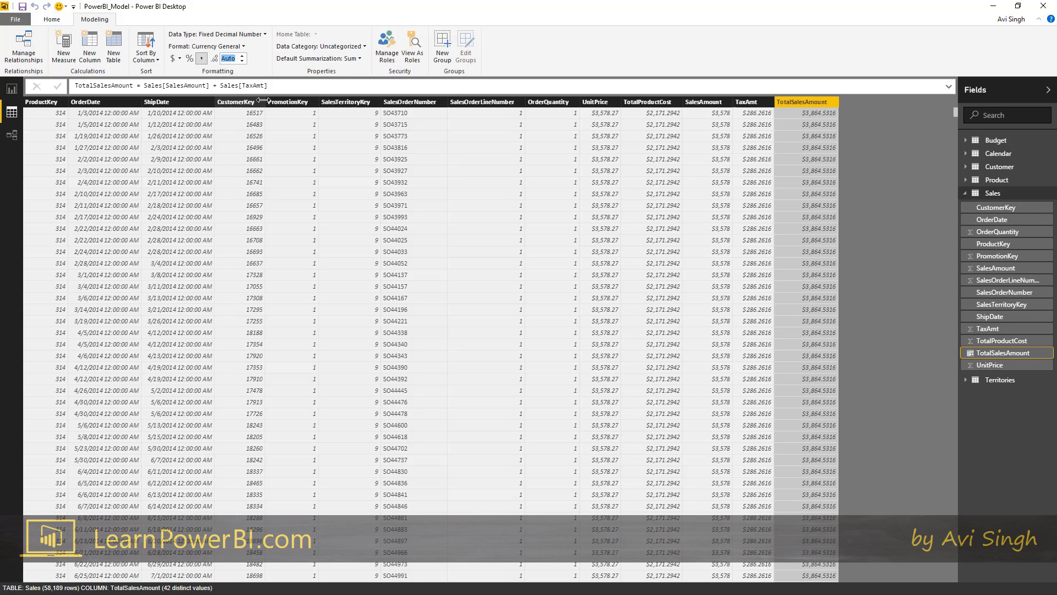
pyautogui.write('0')
pyautogui.press('Return')
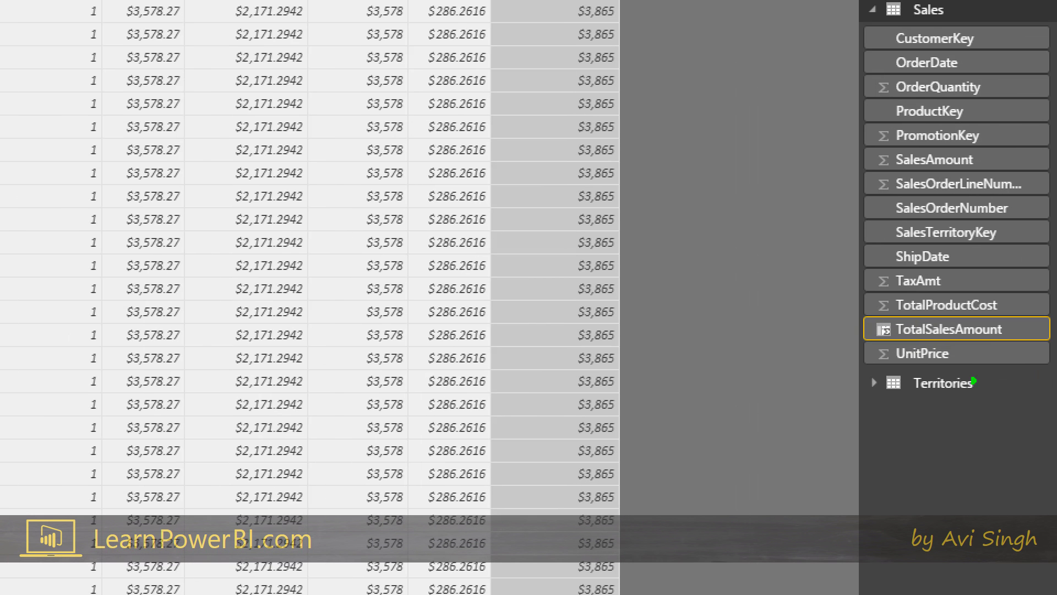
# Save the model and minimize Power BI Desktop to reveal the TEMP folder
pyautogui.moveTo(868, 333); pyautogui.dragTo(700, 338)
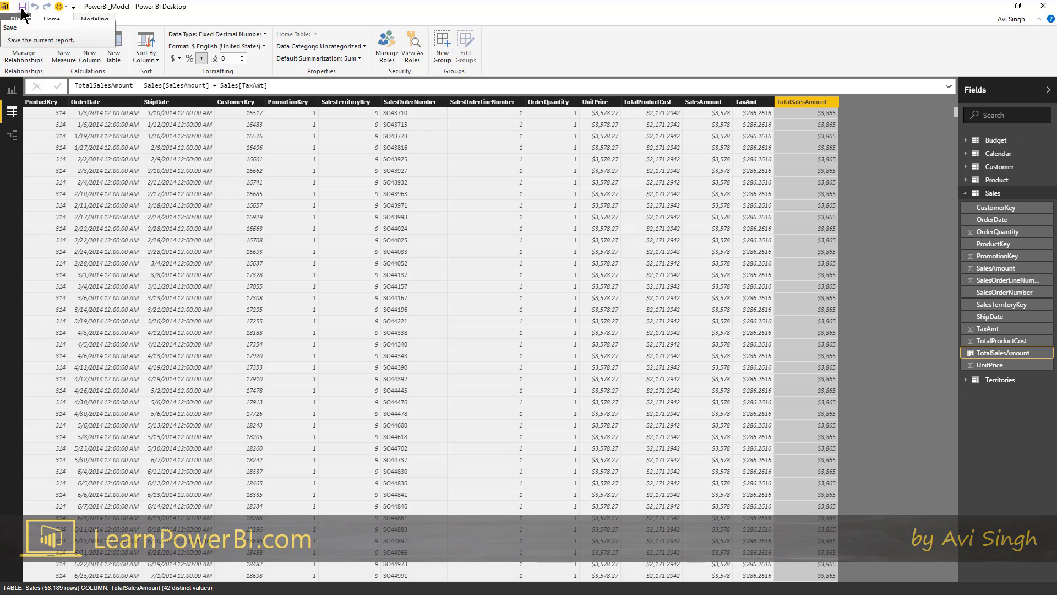
pyautogui.click(22, 8)
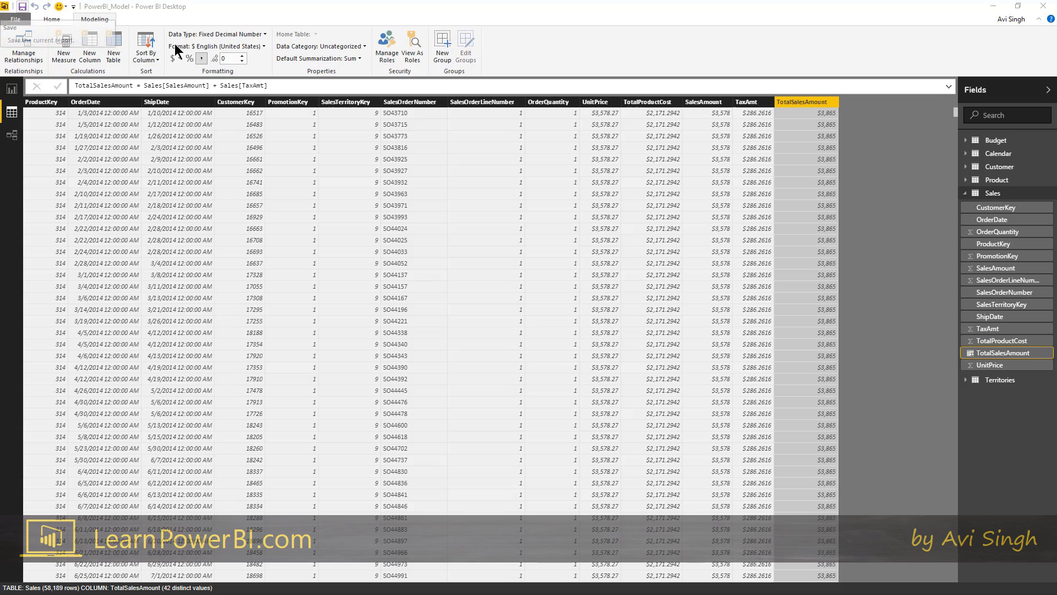
pyautogui.click(991, 7)
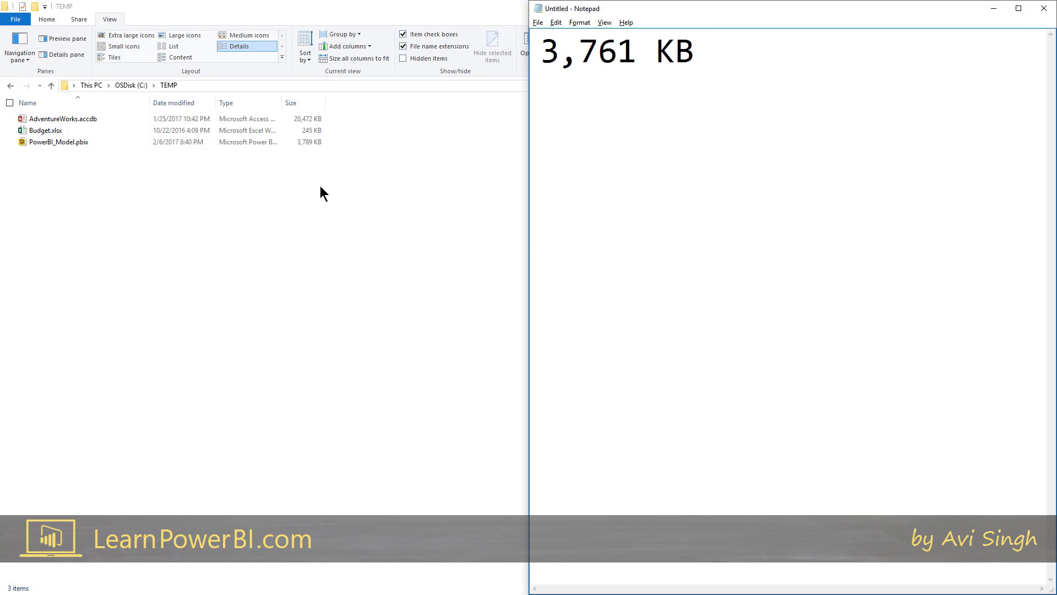
# Add '3,789 KB = Calculated Column' below the 3,761 KB line in the Notepad note
pyautogui.click(320, 186)
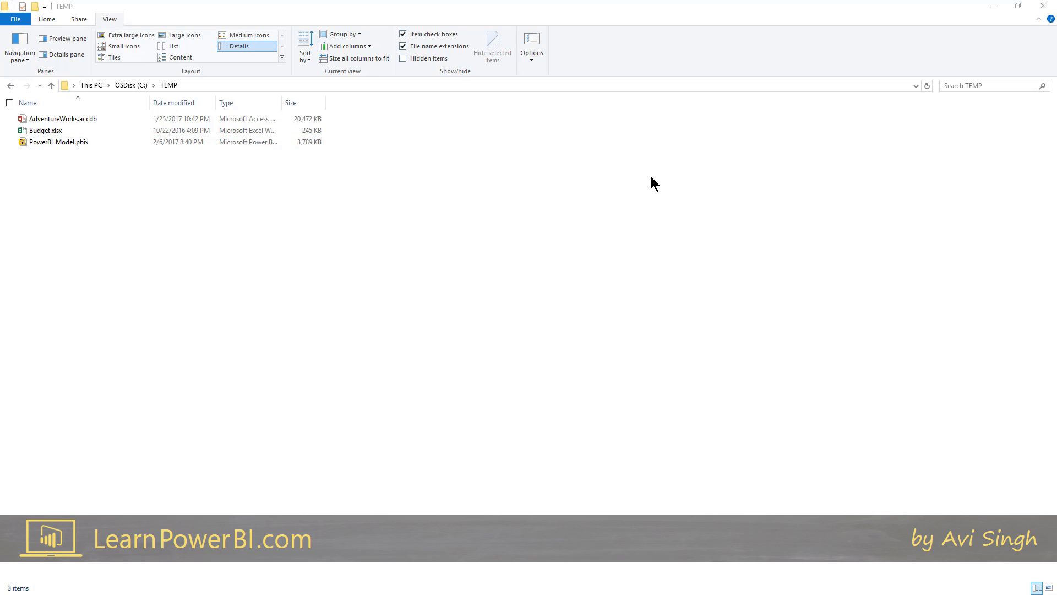
pyautogui.hotkey('alt', 'Tab')
pyautogui.press('Return')
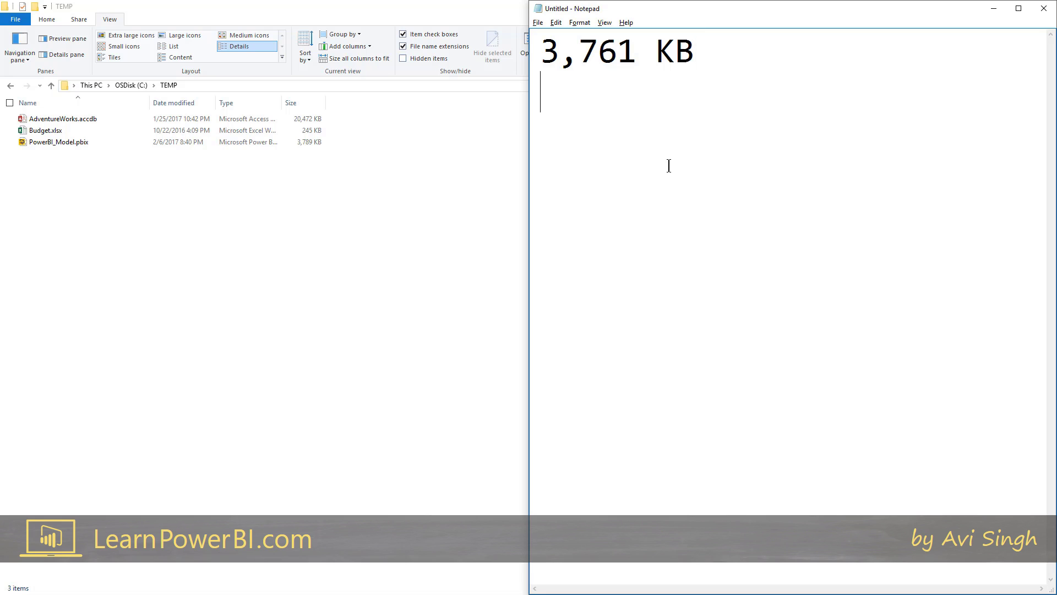
pyautogui.write('3,789 ')
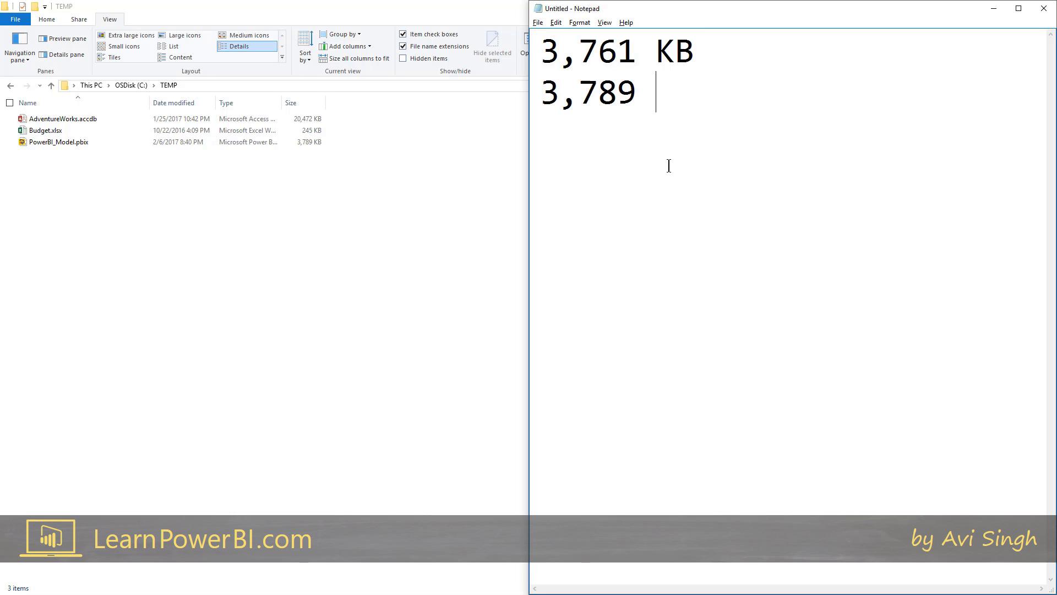
pyautogui.write('KB = ')
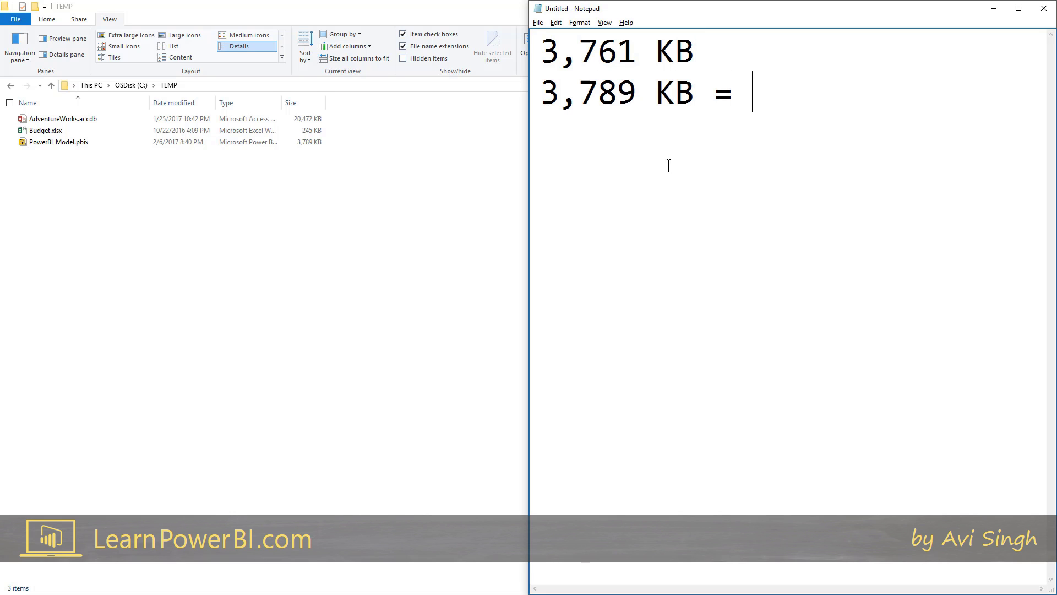
pyautogui.write('Calculated C')
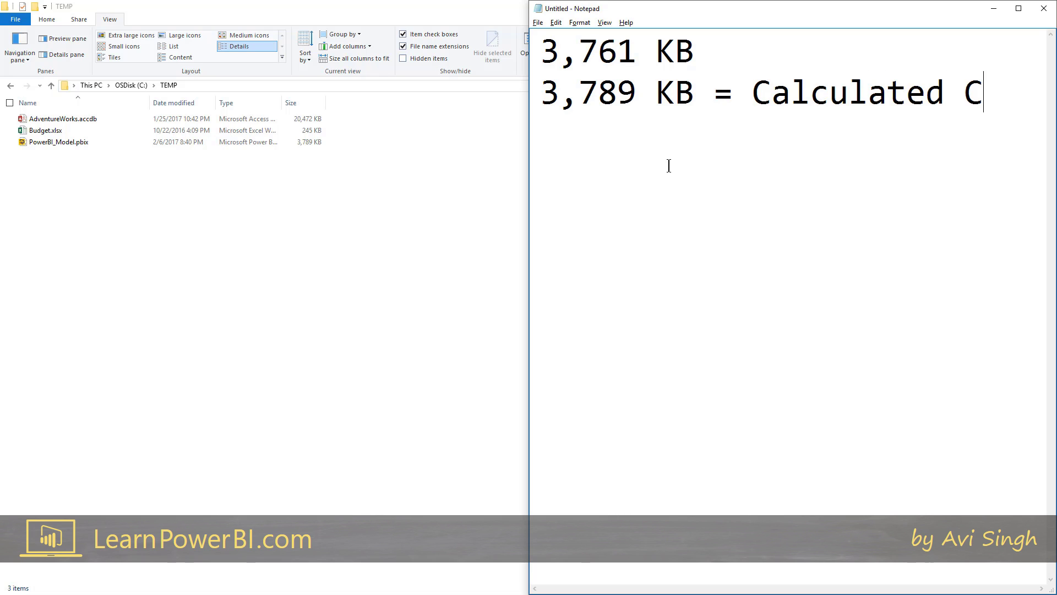
pyautogui.write('olumn')
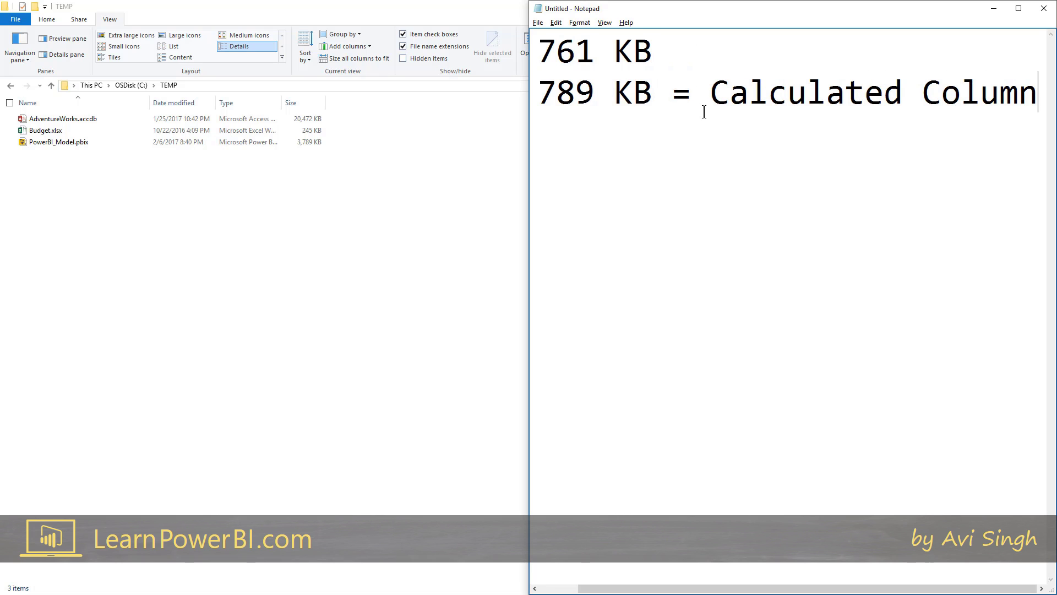
pyautogui.moveTo(743, 13); pyautogui.dragTo(728, 14)
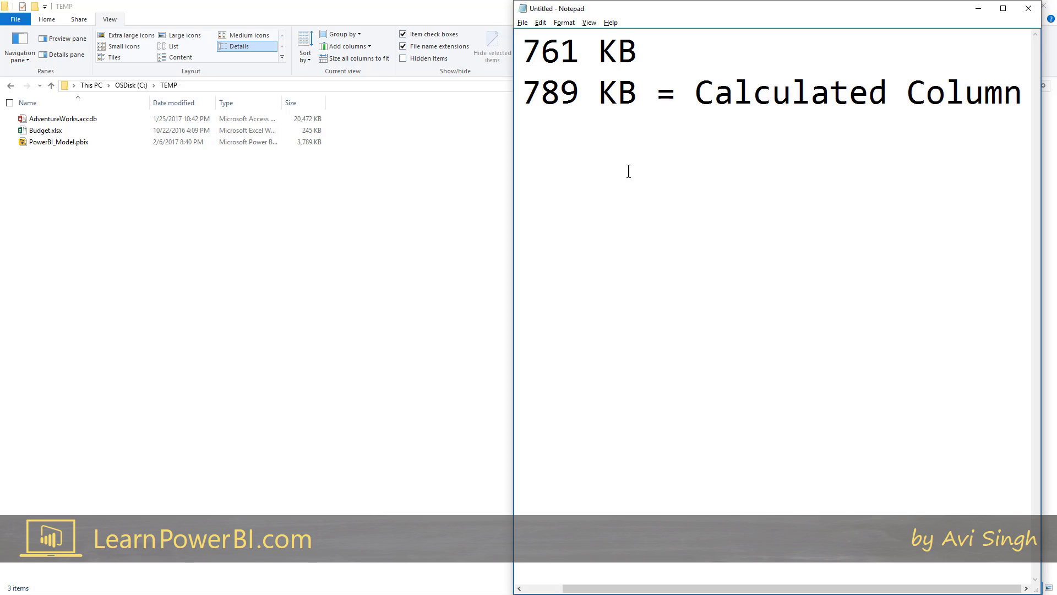
pyautogui.click(548, 590)
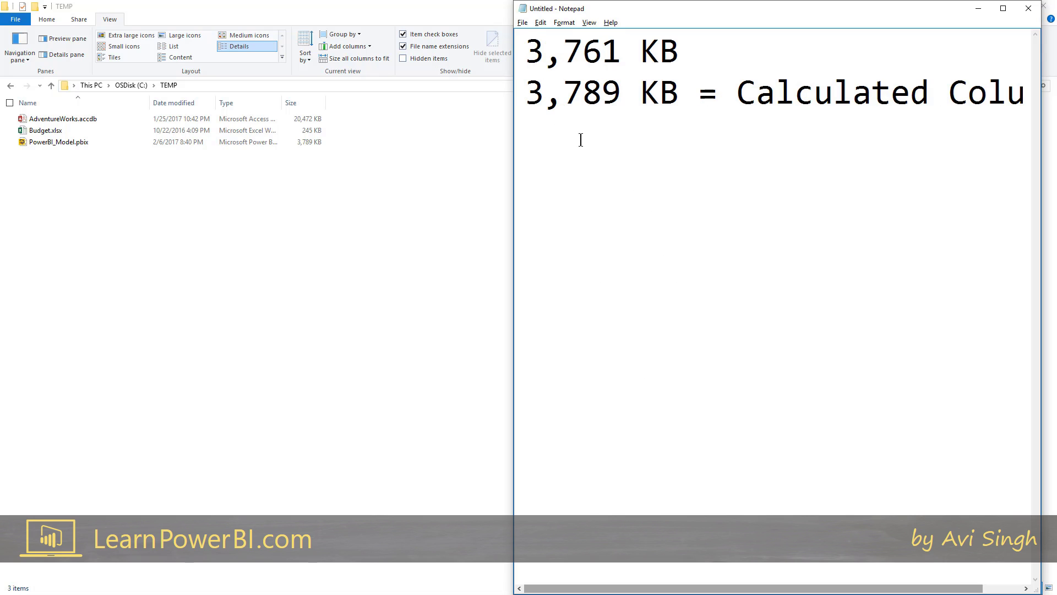